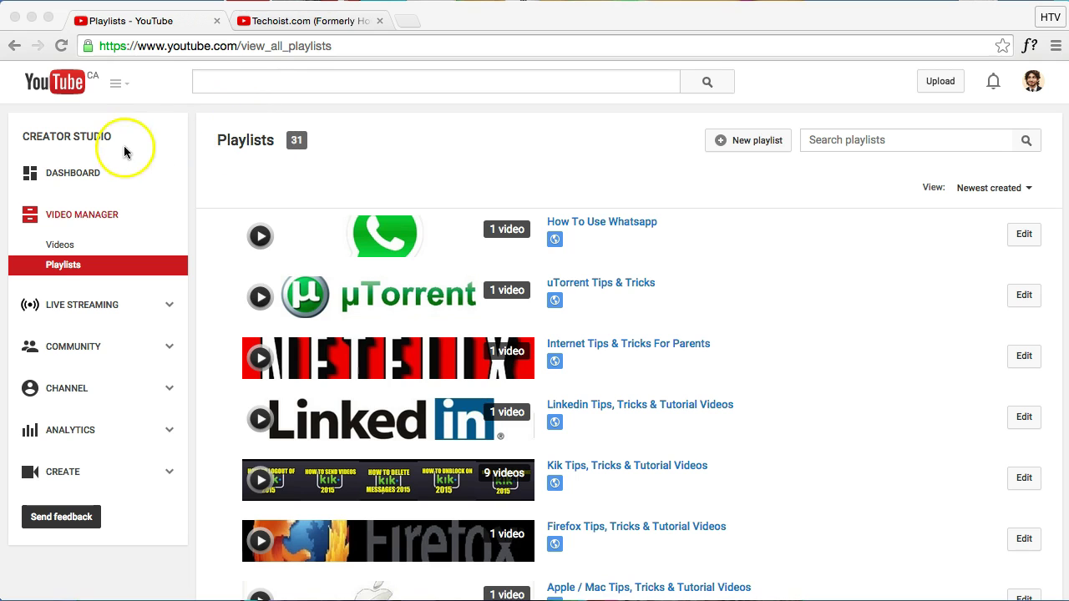
# Look at the account menu, the Video Manager's playlists and the channel's own Playlists page as places for managing playlists.
pyautogui.click(394, 151)
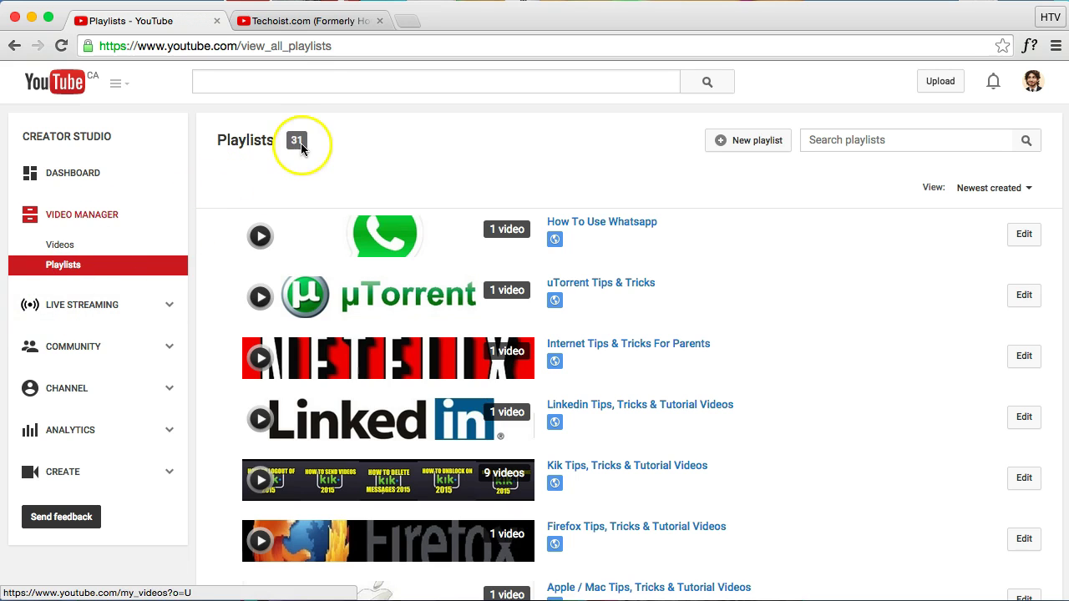
pyautogui.click(1033, 84)
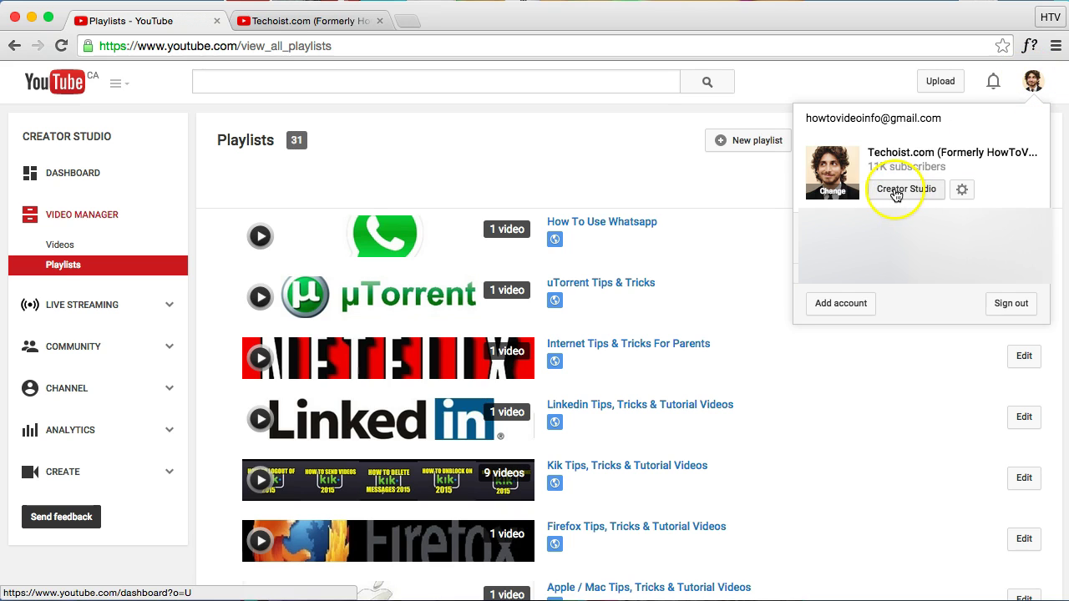
pyautogui.click(596, 167)
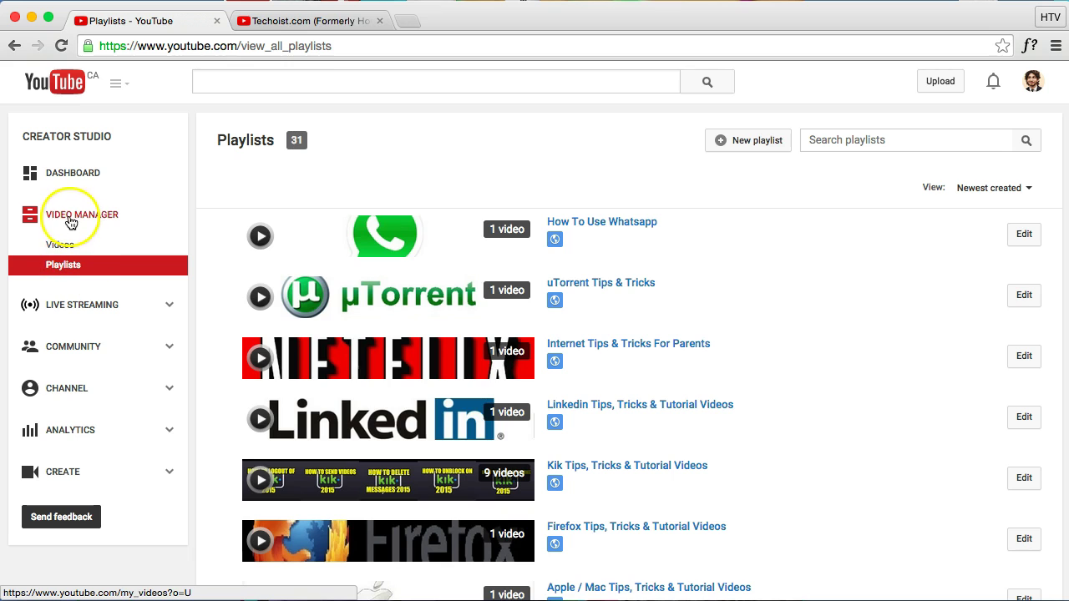
pyautogui.click(81, 269)
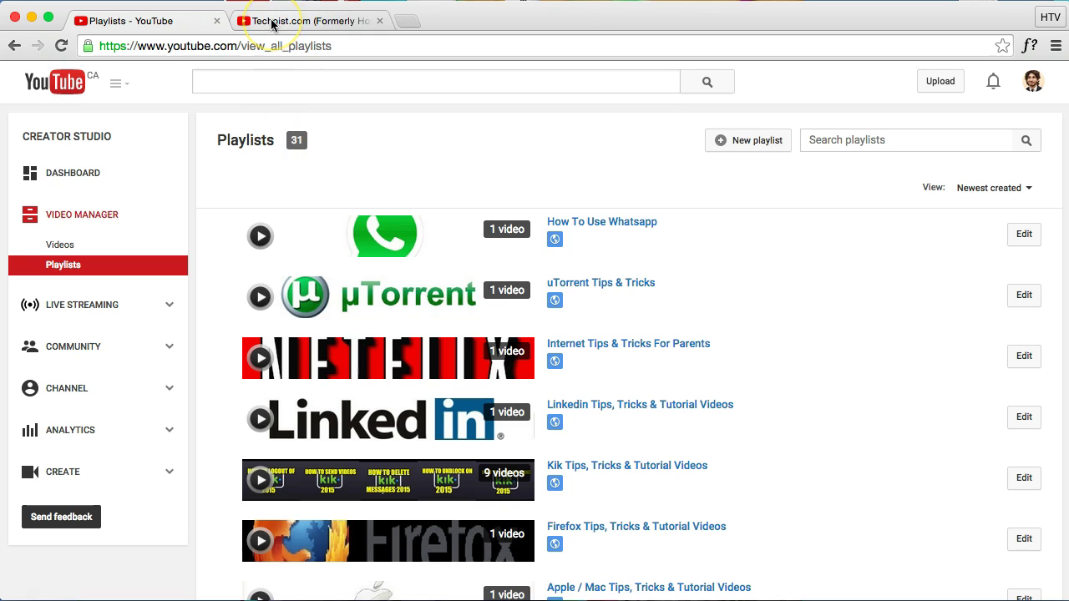
pyautogui.click(271, 22)
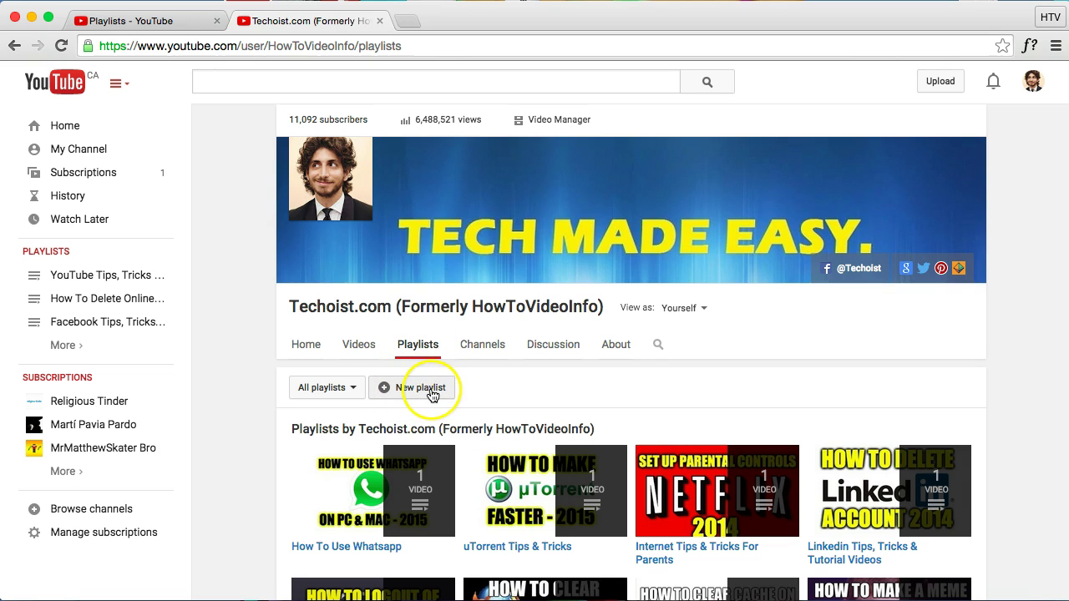
pyautogui.click(131, 22)
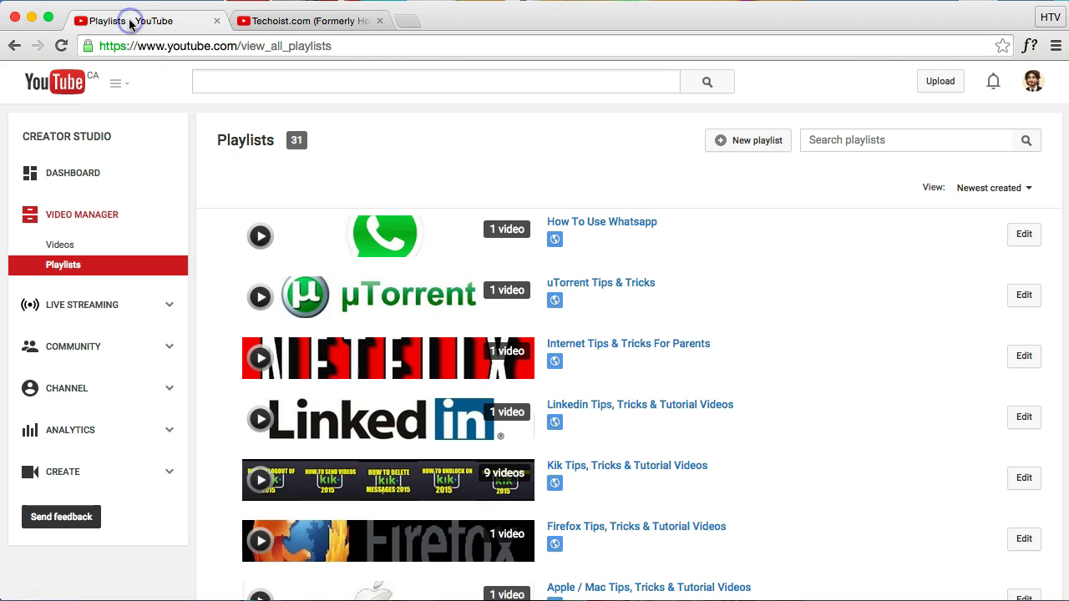
# Create a new playlist titled "Youtube Tips" with its privacy set to Private.
pyautogui.click(755, 143)
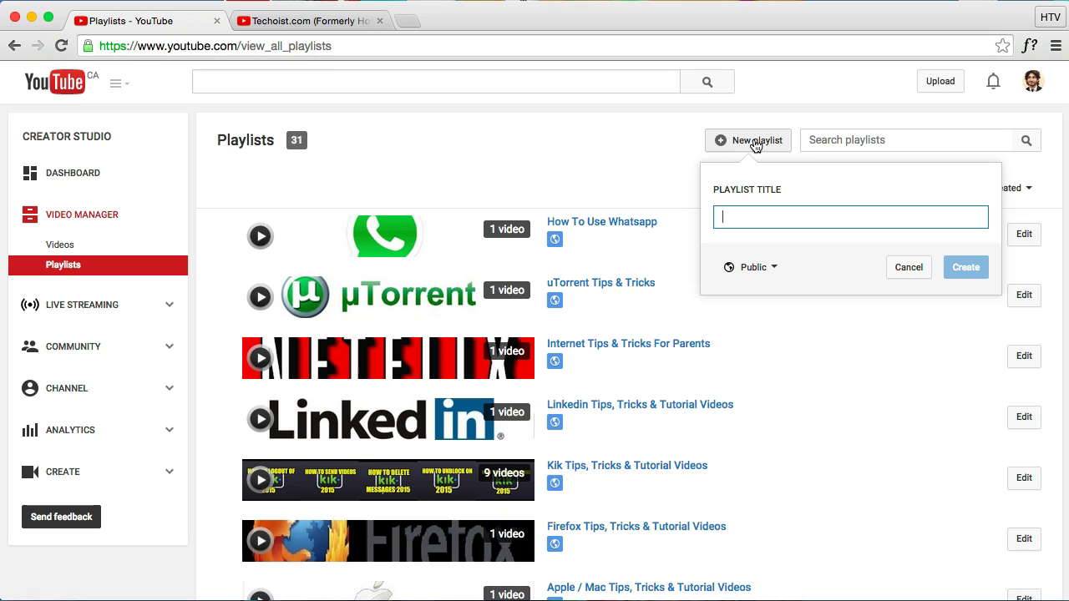
pyautogui.write('Youtube Tips')
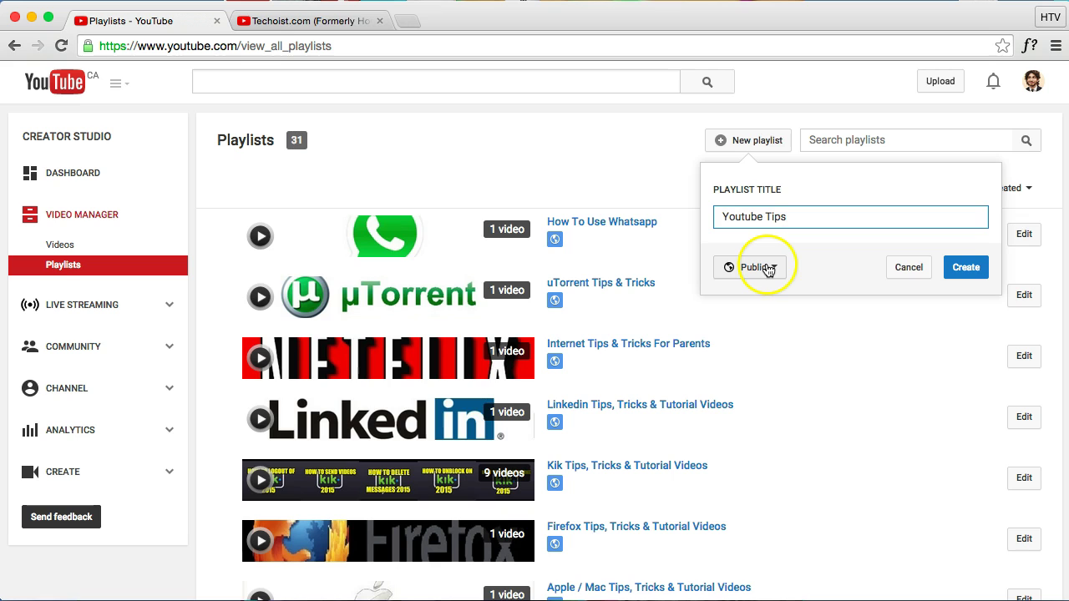
pyautogui.click(768, 269)
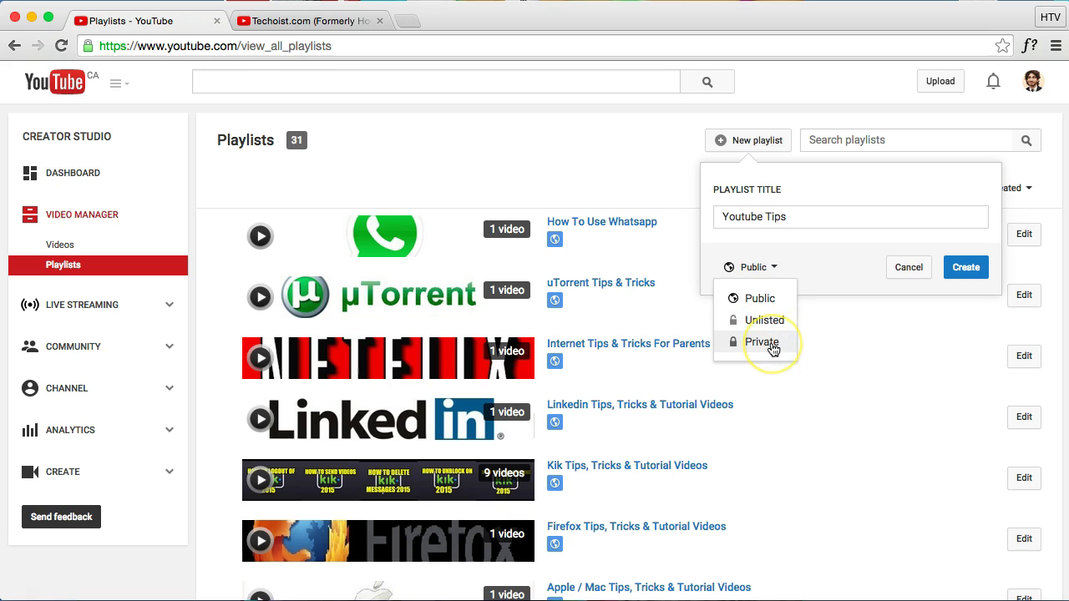
pyautogui.click(762, 342)
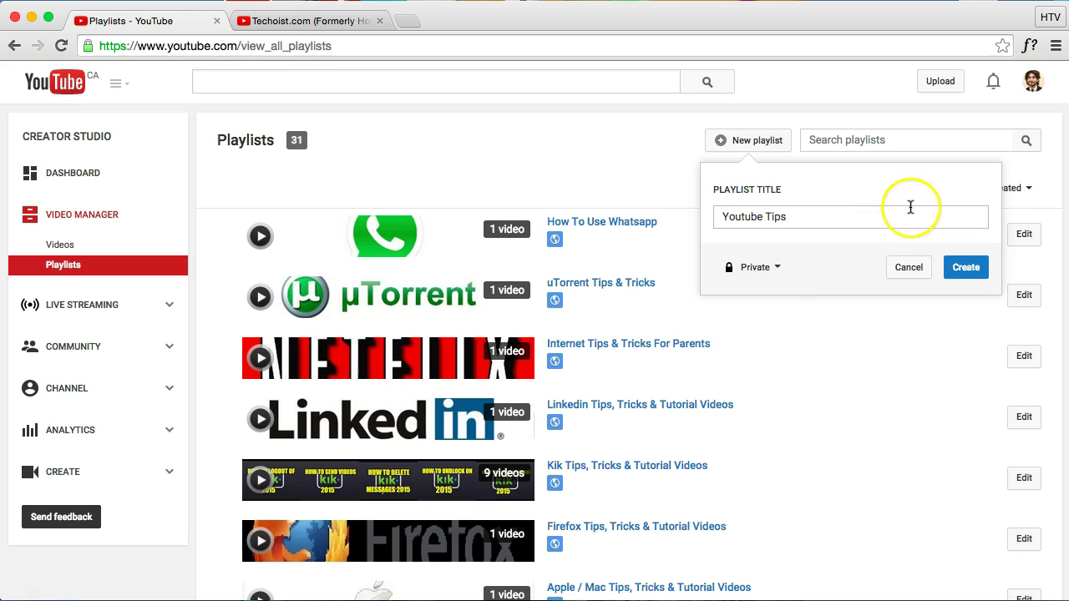
pyautogui.click(962, 269)
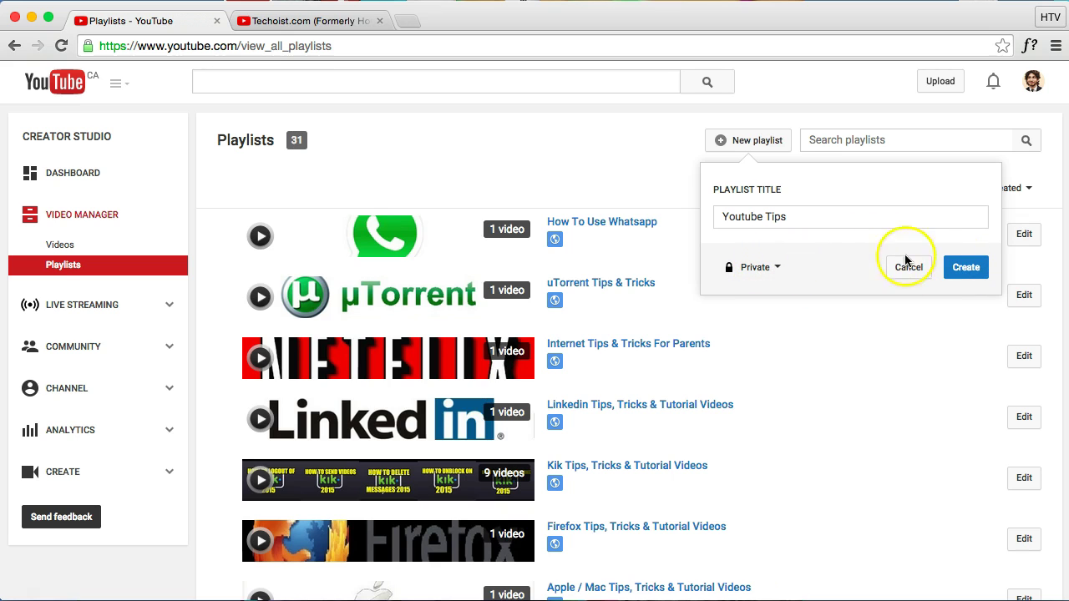
pyautogui.click(966, 267)
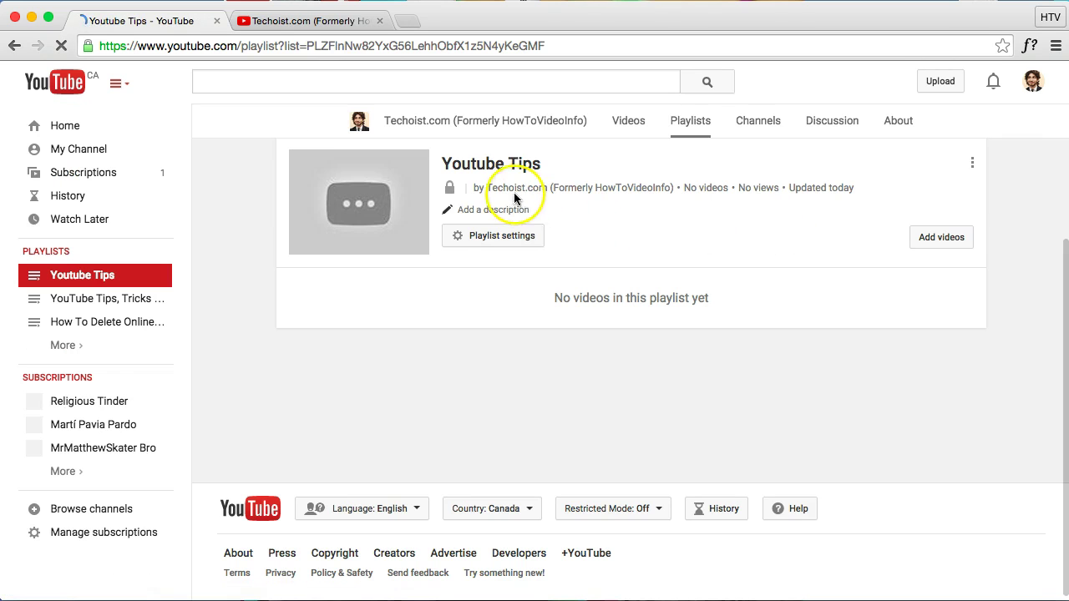
# Open the settings of the Youtube Tips playlist and review the available privacy and ordering options.
pyautogui.click(504, 238)
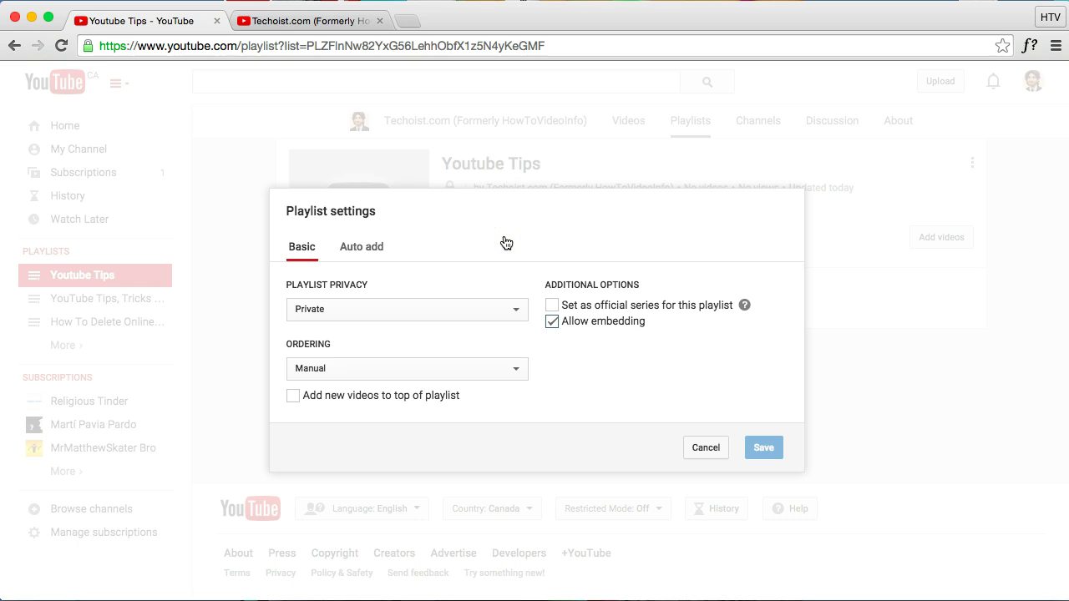
pyautogui.click(372, 310)
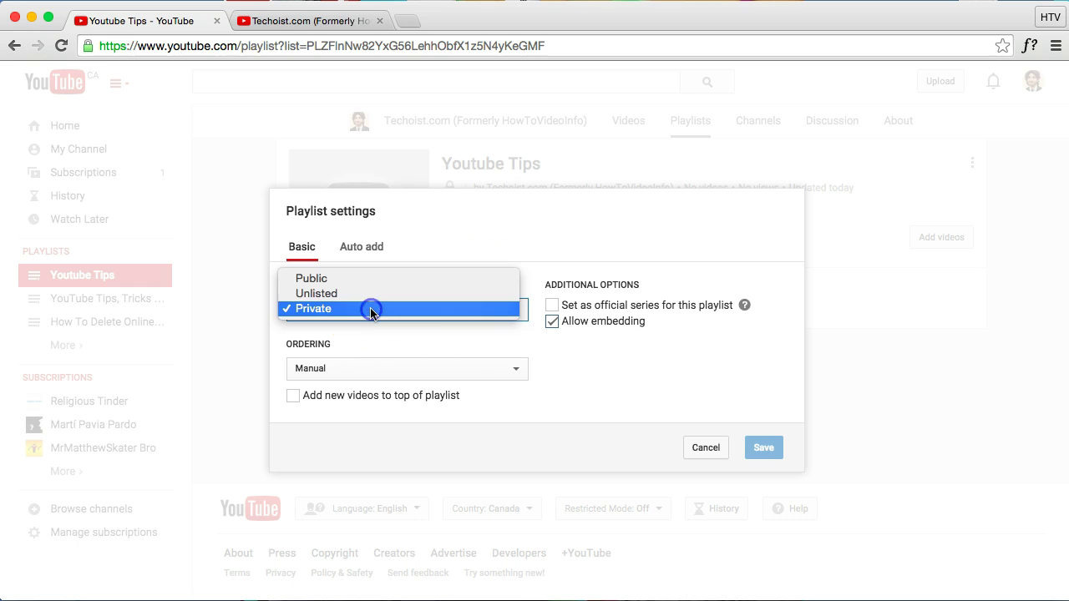
pyautogui.click(645, 222)
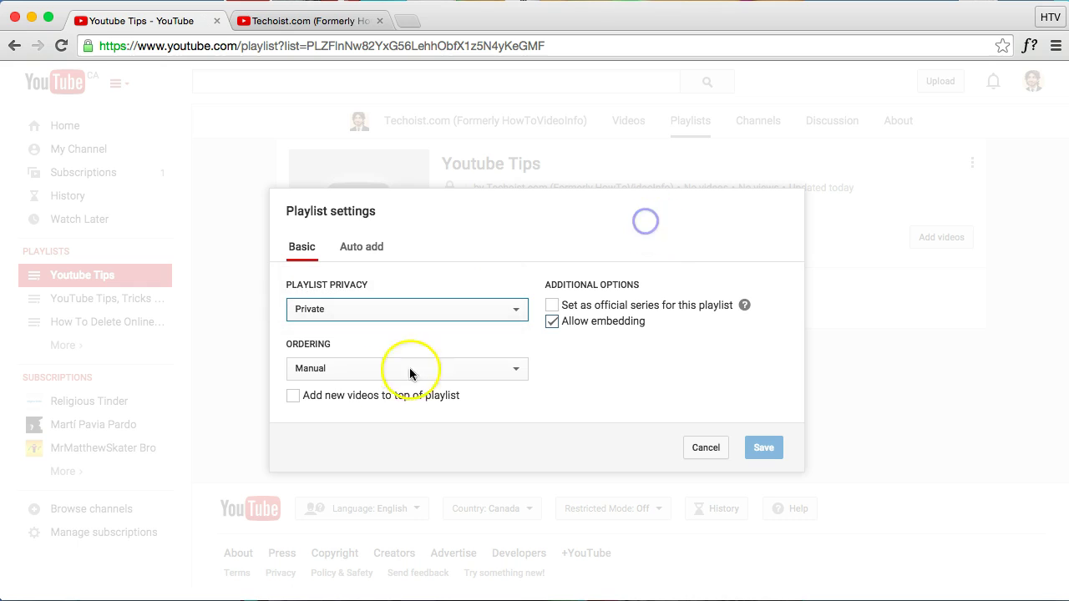
pyautogui.click(518, 370)
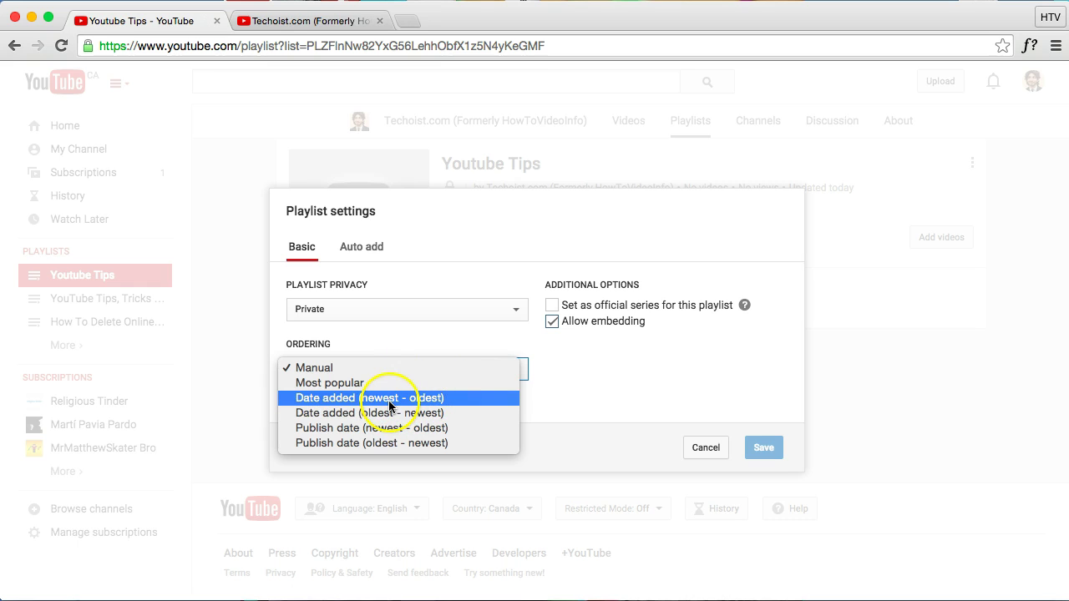
pyautogui.click(419, 401)
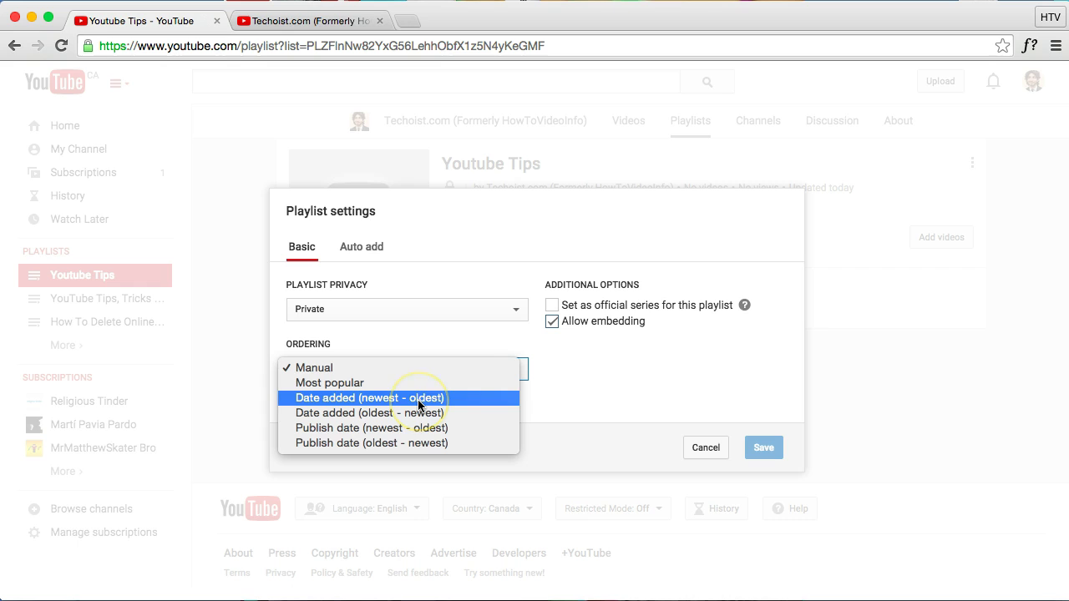
pyautogui.click(428, 404)
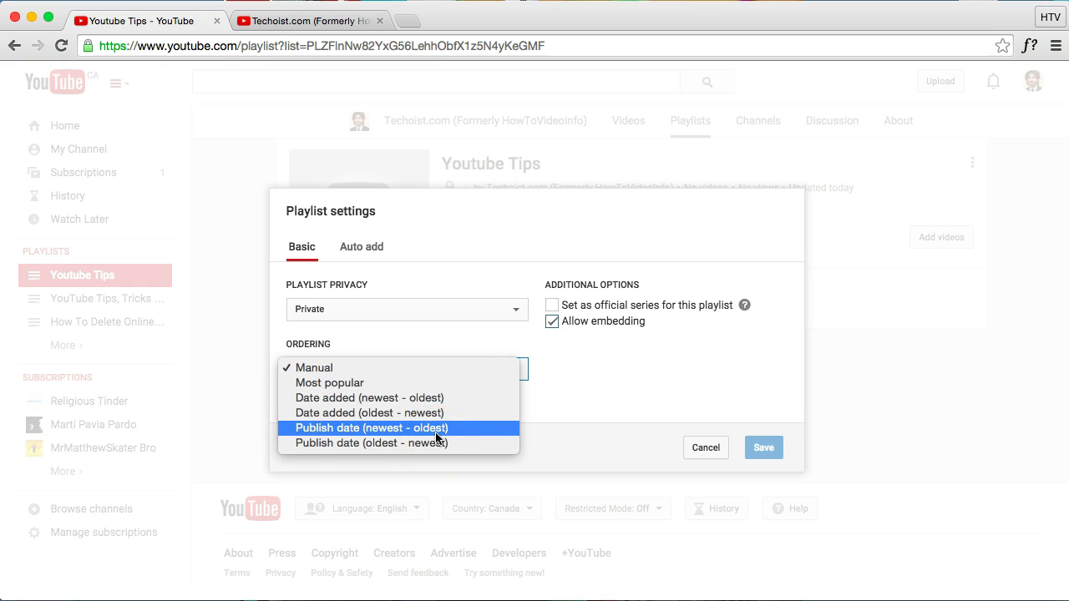
pyautogui.click(668, 412)
# Set an auto-add rule for videos whose title contains "youtube" and save it, adding the matching recent videos to the playlist.
pyautogui.click(361, 244)
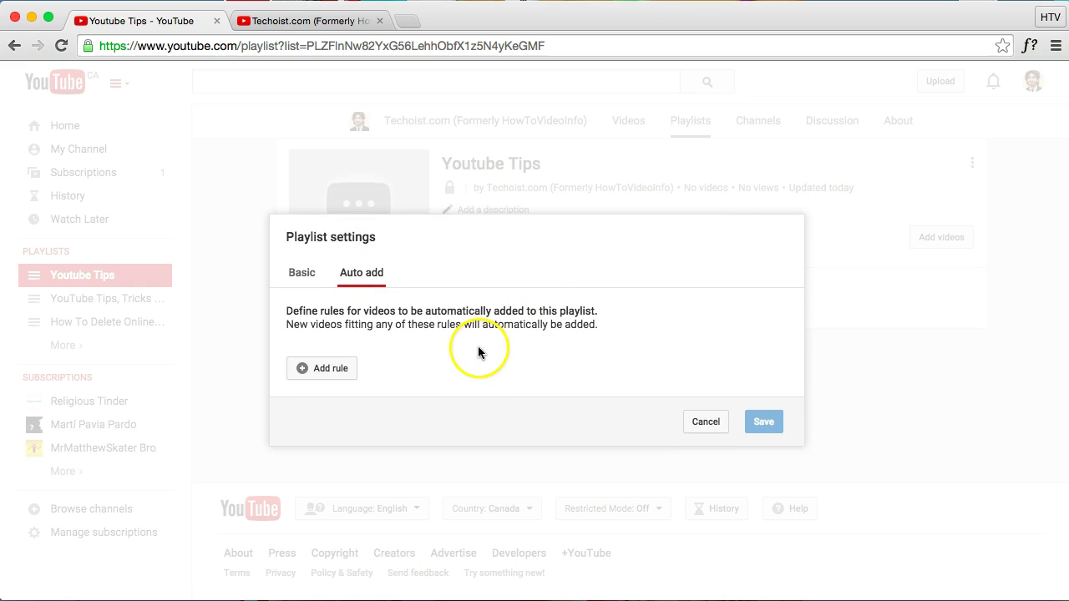
pyautogui.click(331, 371)
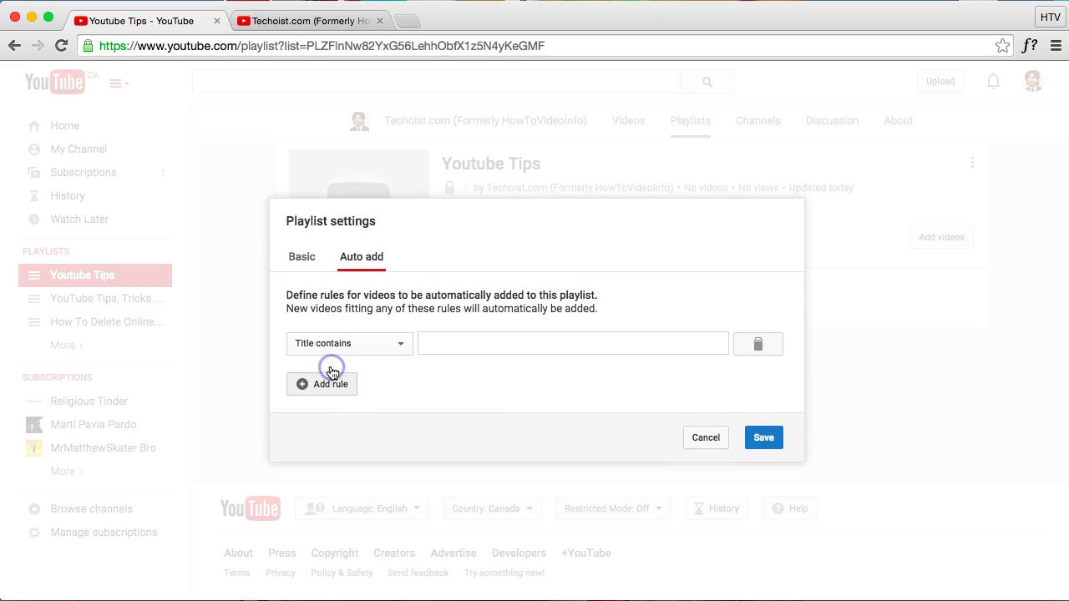
pyautogui.click(392, 345)
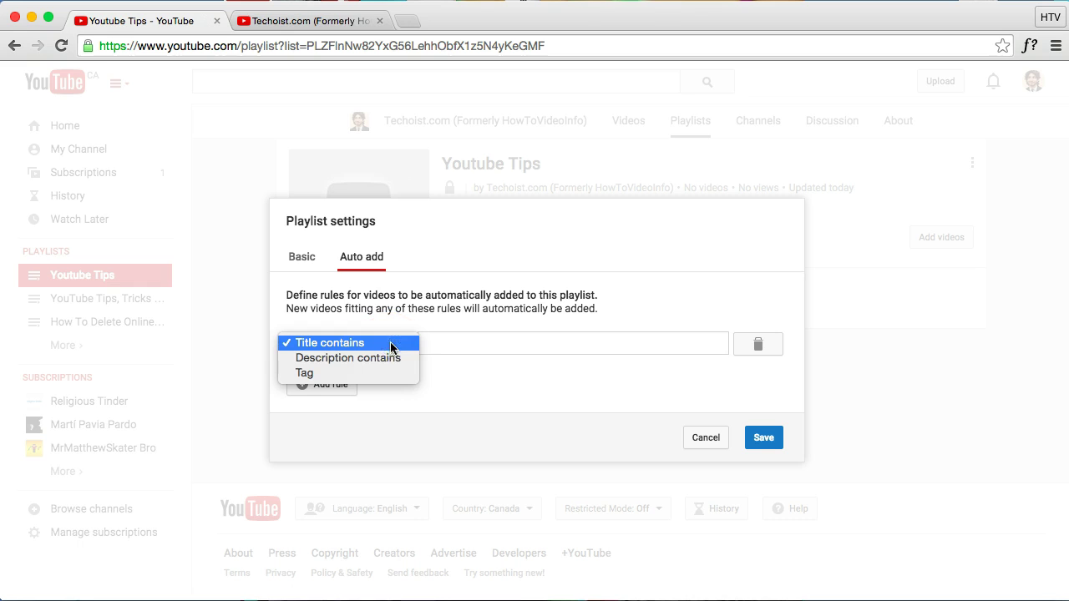
pyautogui.click(348, 359)
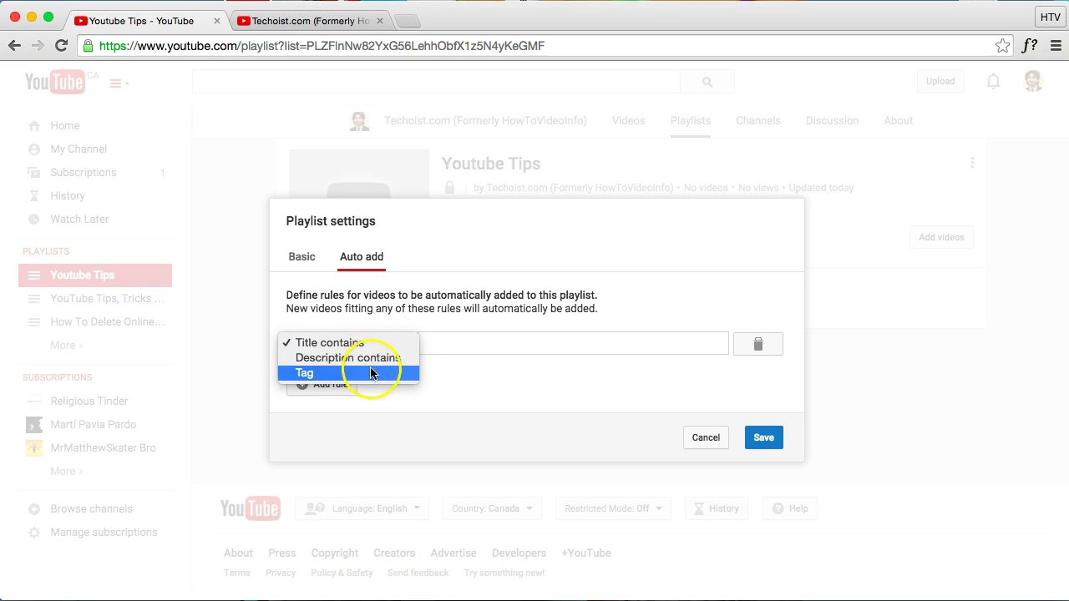
pyautogui.click(478, 344)
pyautogui.click(490, 343)
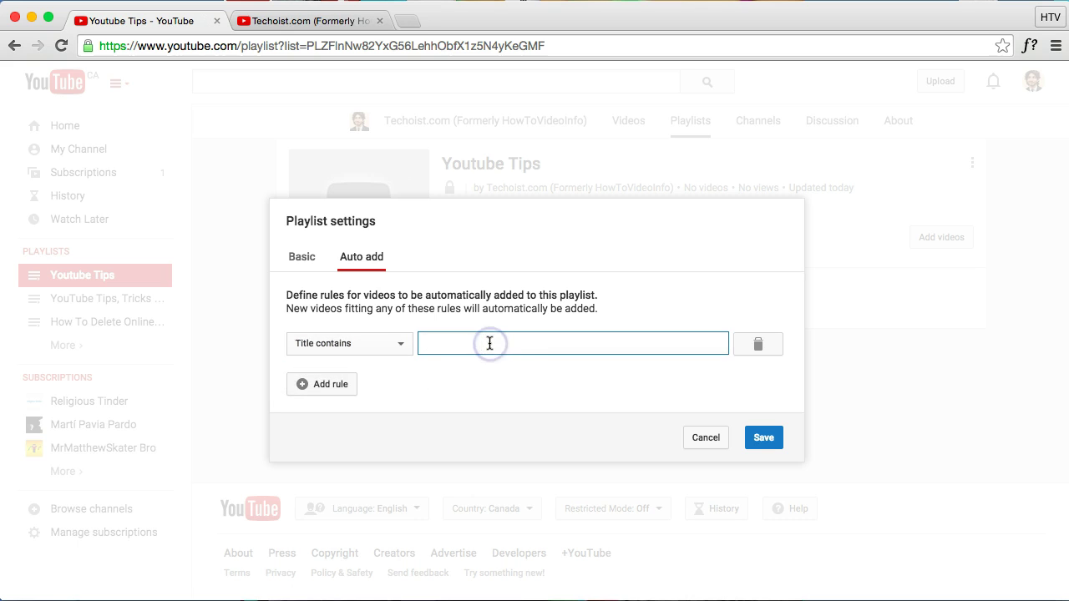
pyautogui.click(369, 290)
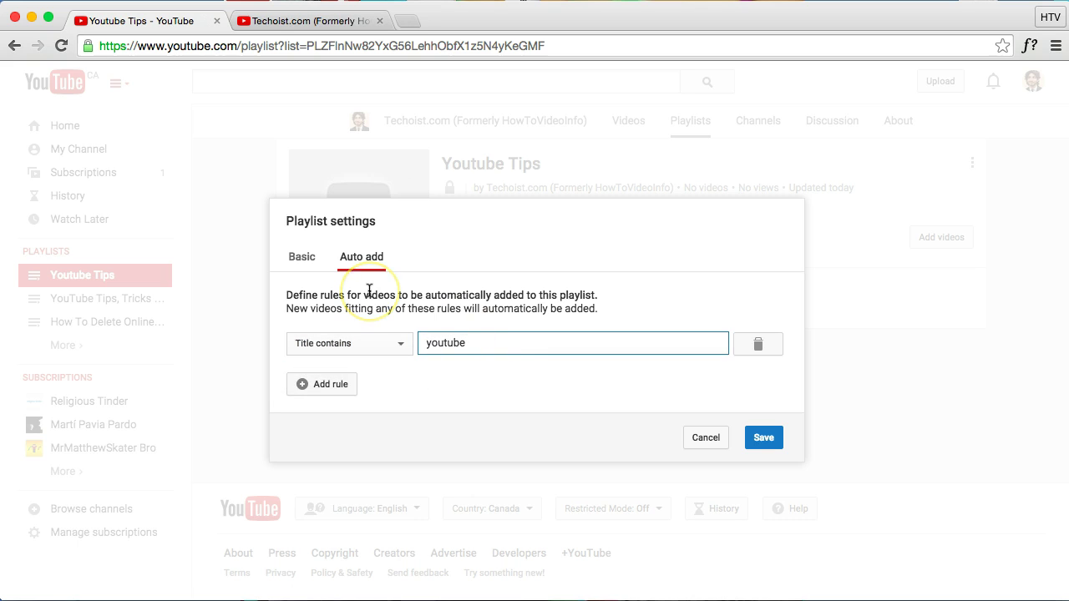
pyautogui.click(465, 345)
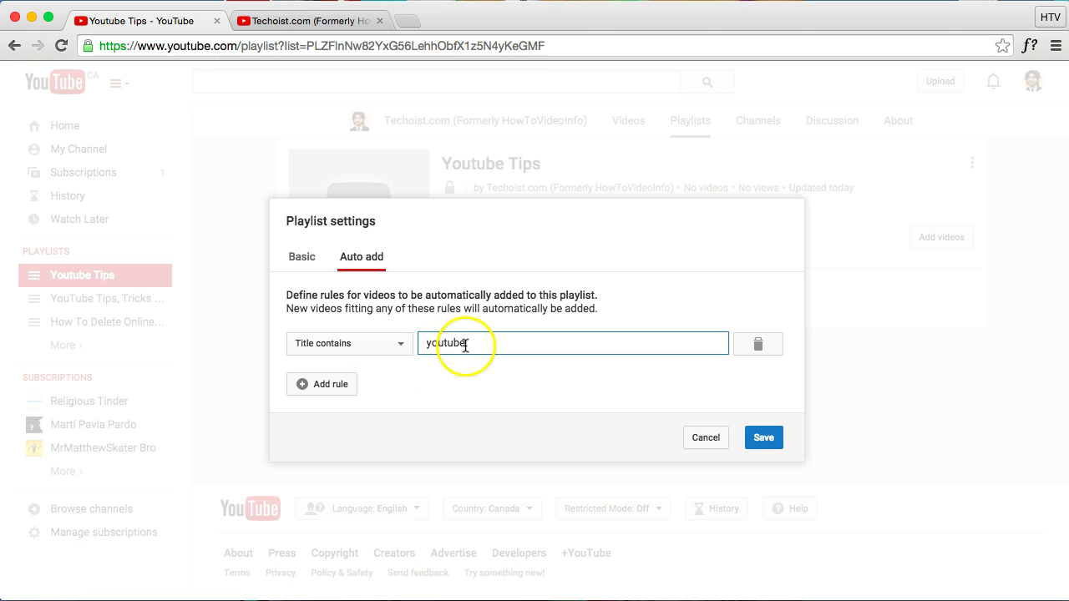
pyautogui.click(763, 438)
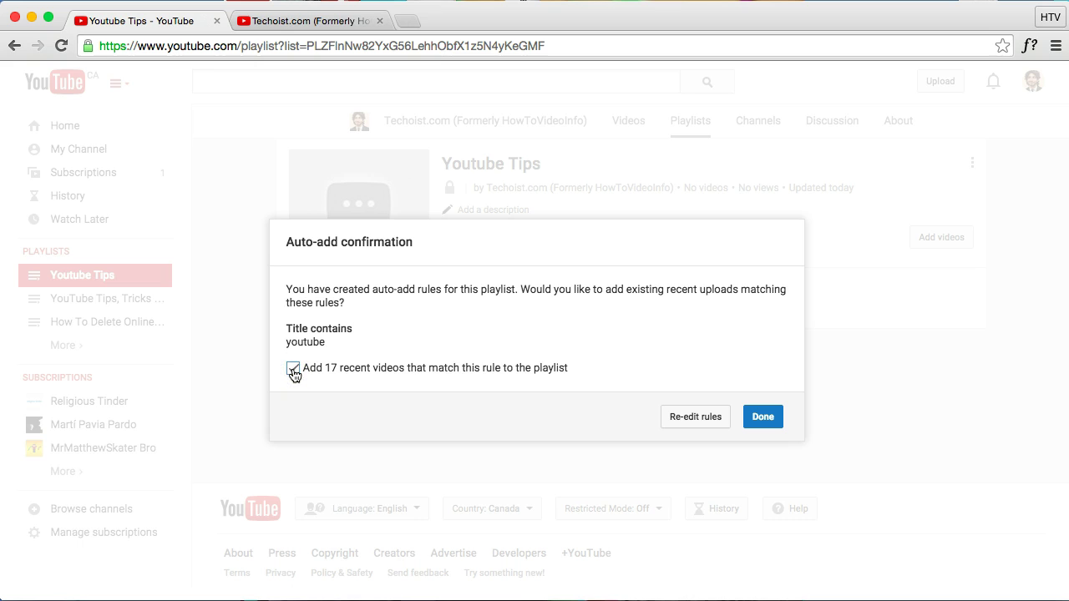
pyautogui.click(762, 418)
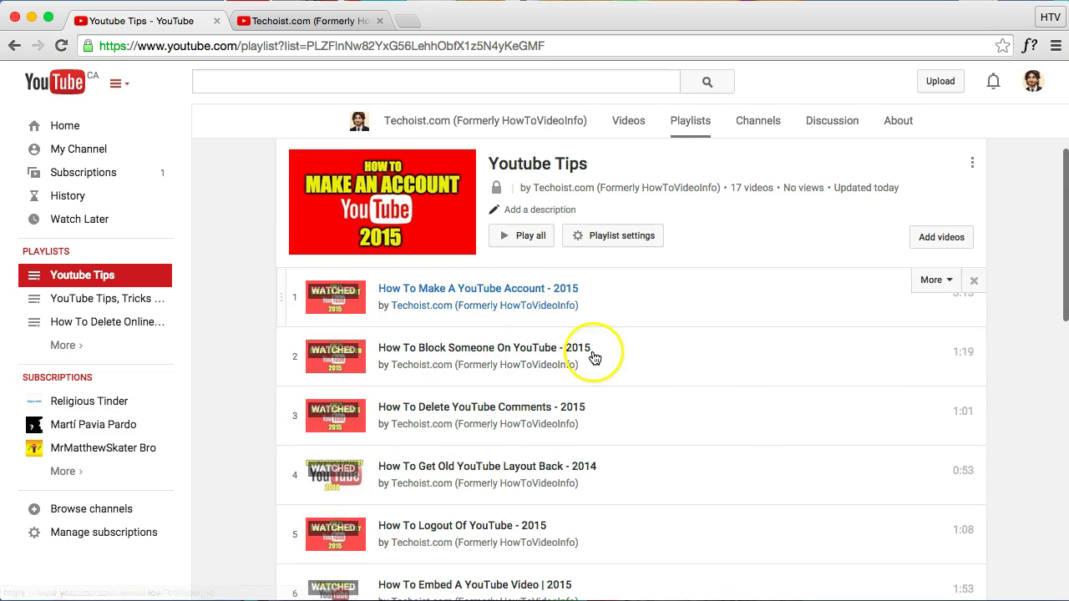
# Look through the list of videos in the Youtube Tips playlist.
pyautogui.scroll(-10, 593, 365)
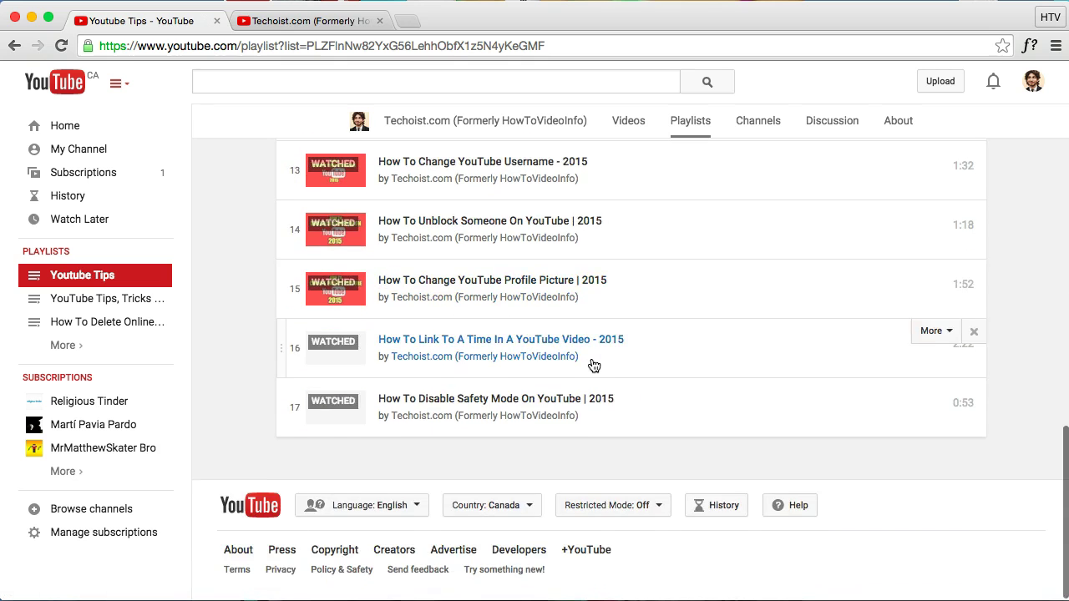
pyautogui.scroll(3, 593, 365)
pyautogui.scroll(10, 593, 365)
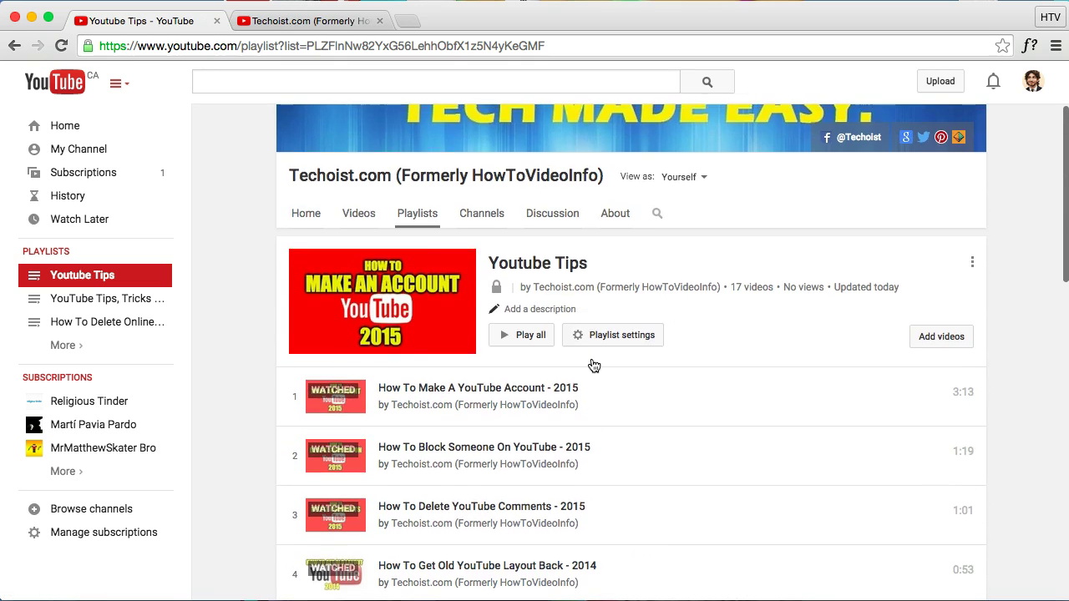
pyautogui.scroll(-1, 798, 430)
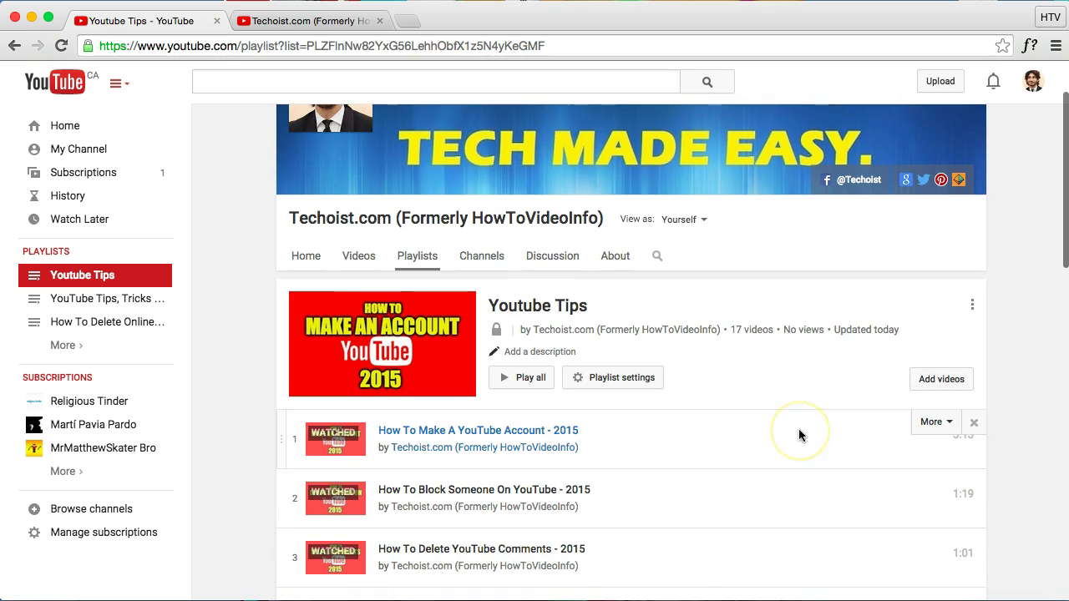
# Search for "youtube" videos to add to the playlist, look through the results and view the option for adding by URL.
pyautogui.click(934, 382)
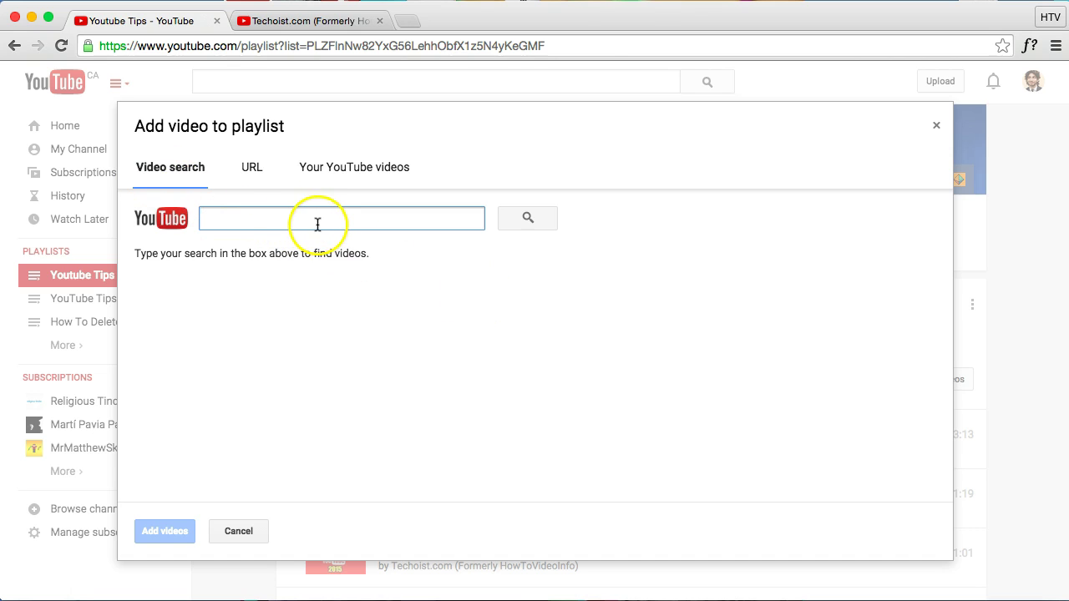
pyautogui.write('youtube')
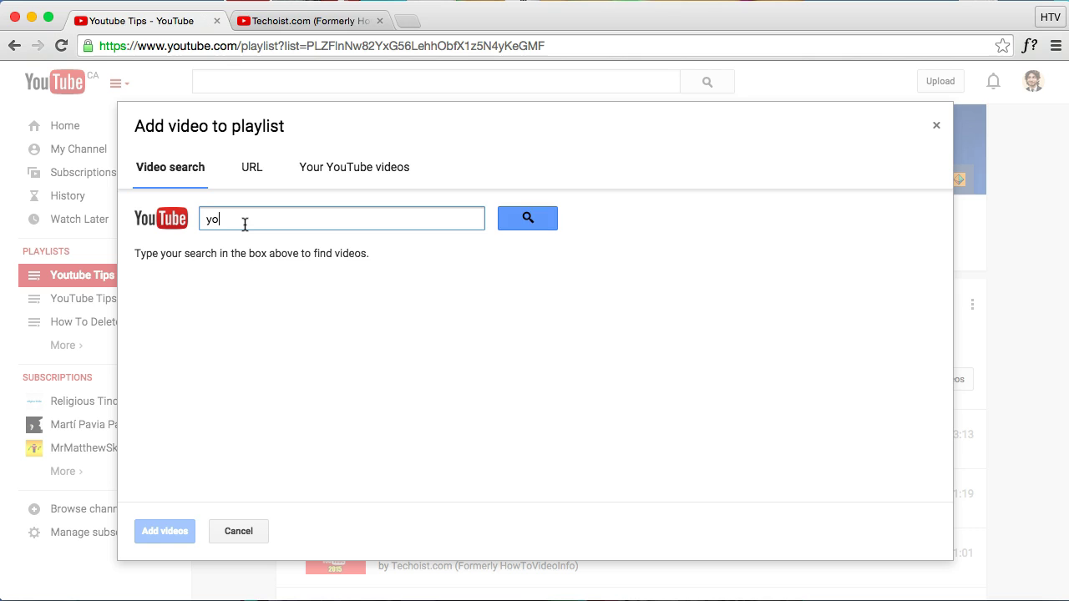
pyautogui.click(518, 219)
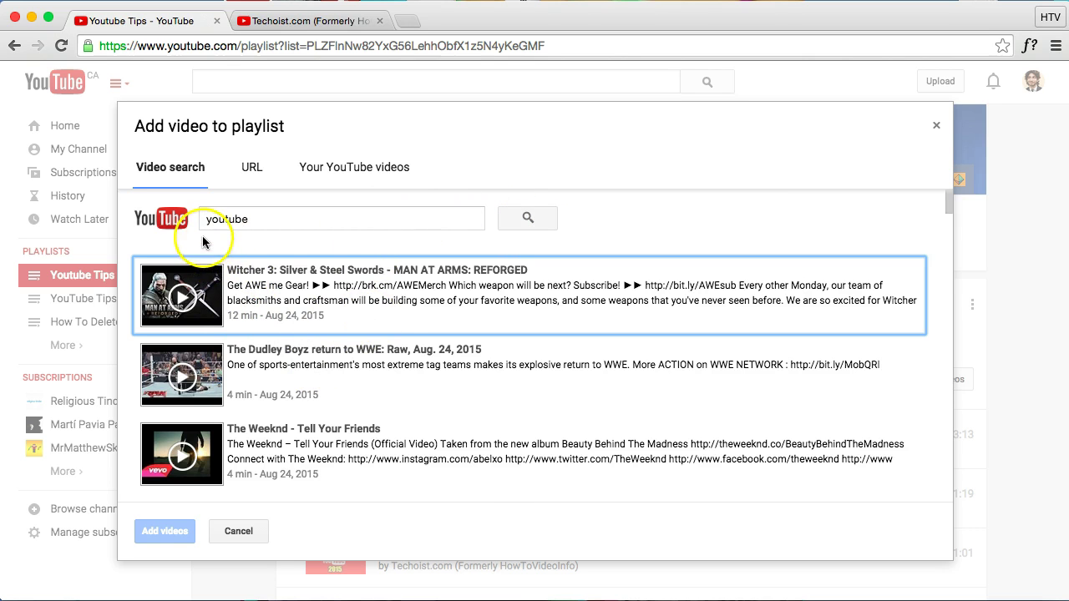
pyautogui.scroll(-10, 364, 344)
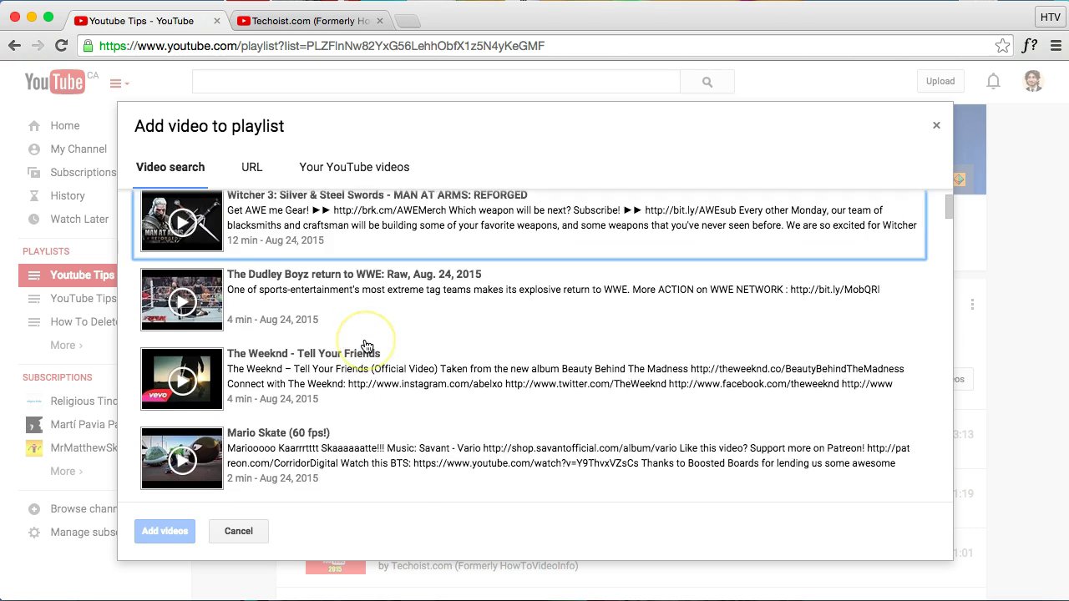
pyautogui.scroll(10, 363, 341)
pyautogui.click(246, 164)
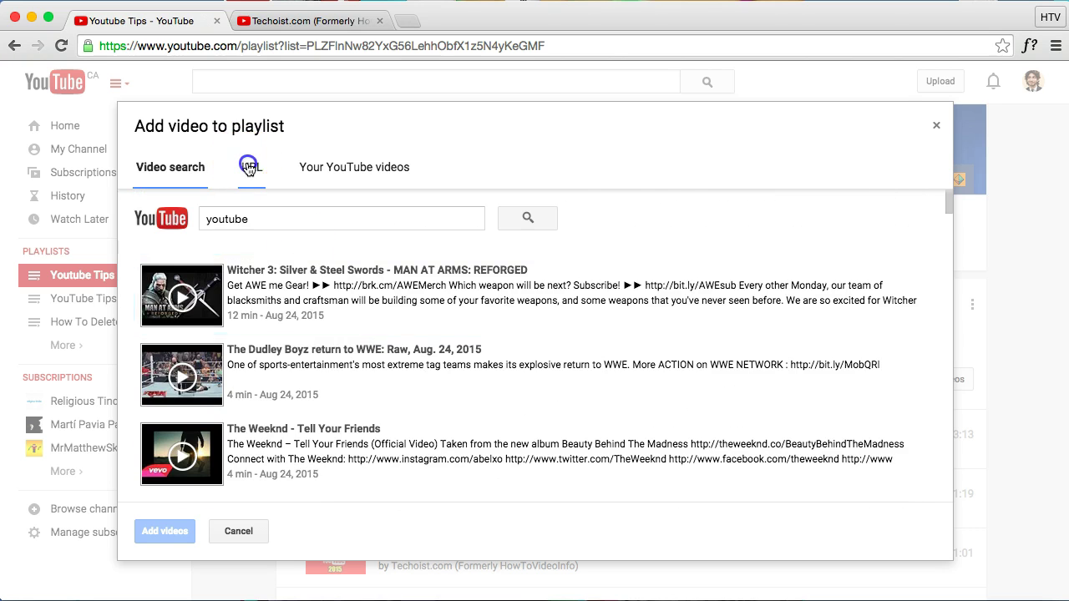
pyautogui.click(315, 205)
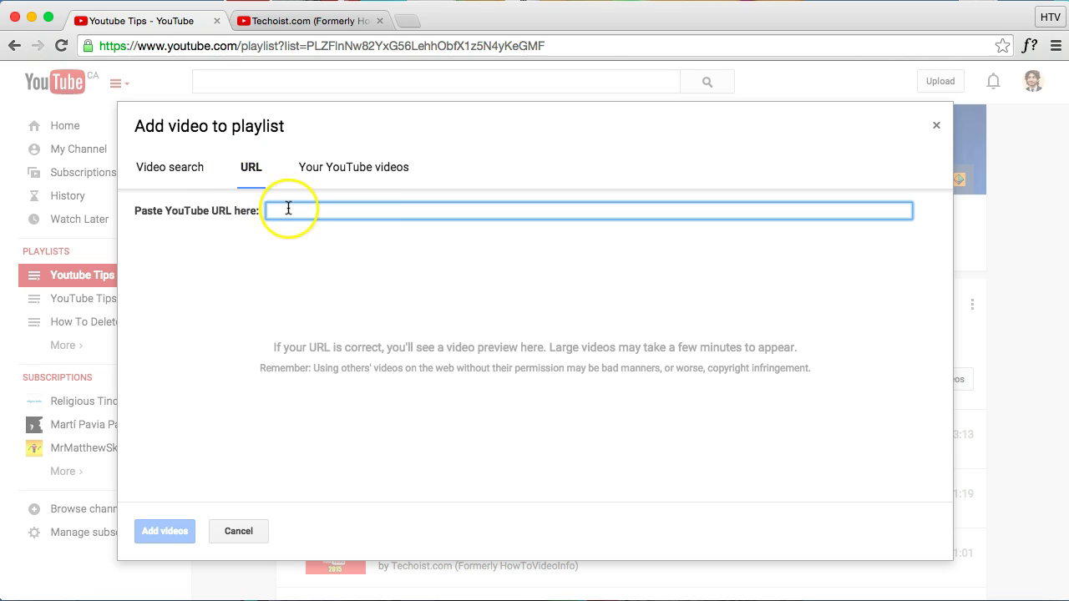
# Add the channel's own video "How To Change YouTube Username - 2015" to the Youtube Tips playlist.
pyautogui.click(356, 165)
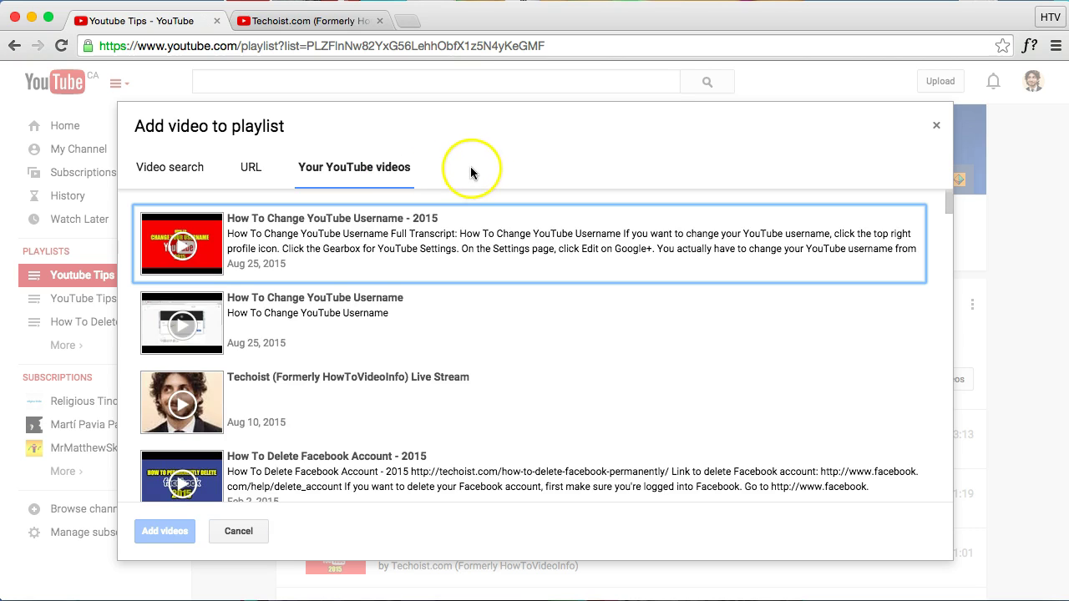
pyautogui.scroll(-10, 608, 362)
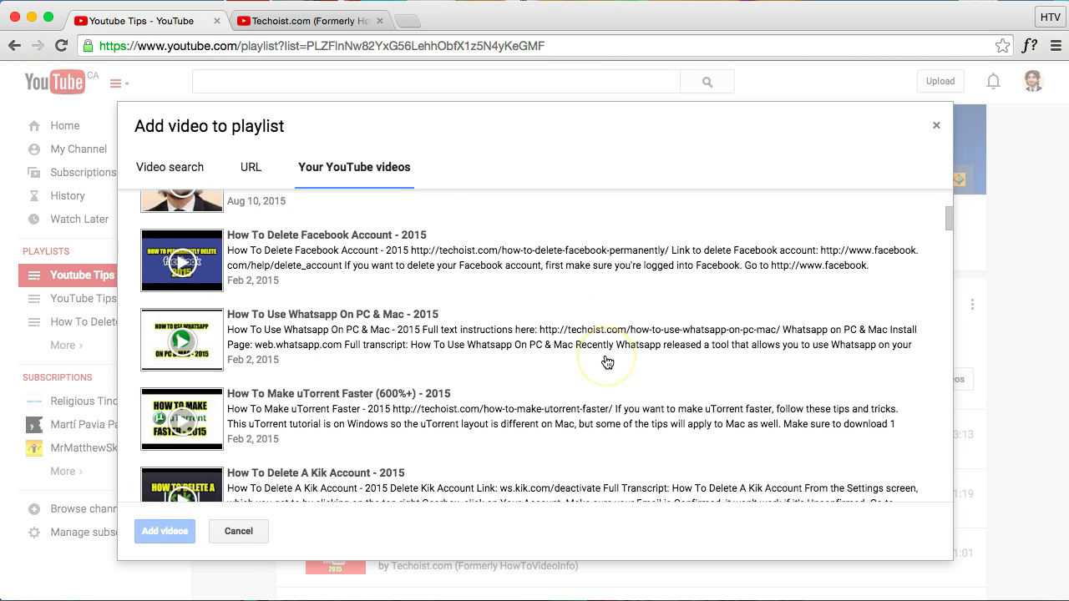
pyautogui.scroll(10, 607, 363)
pyautogui.click(244, 445)
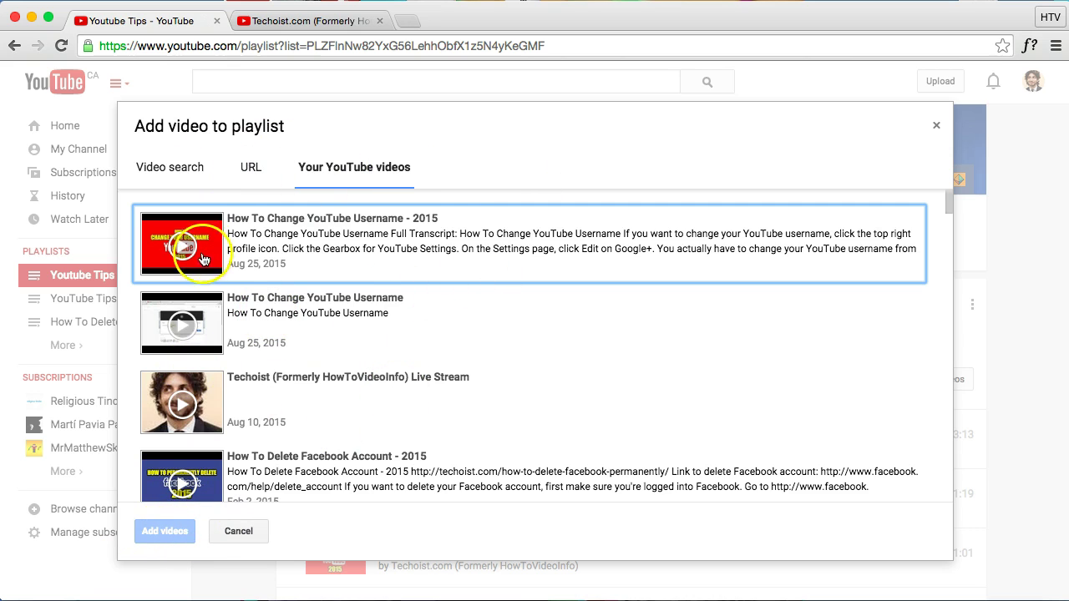
pyautogui.click(199, 252)
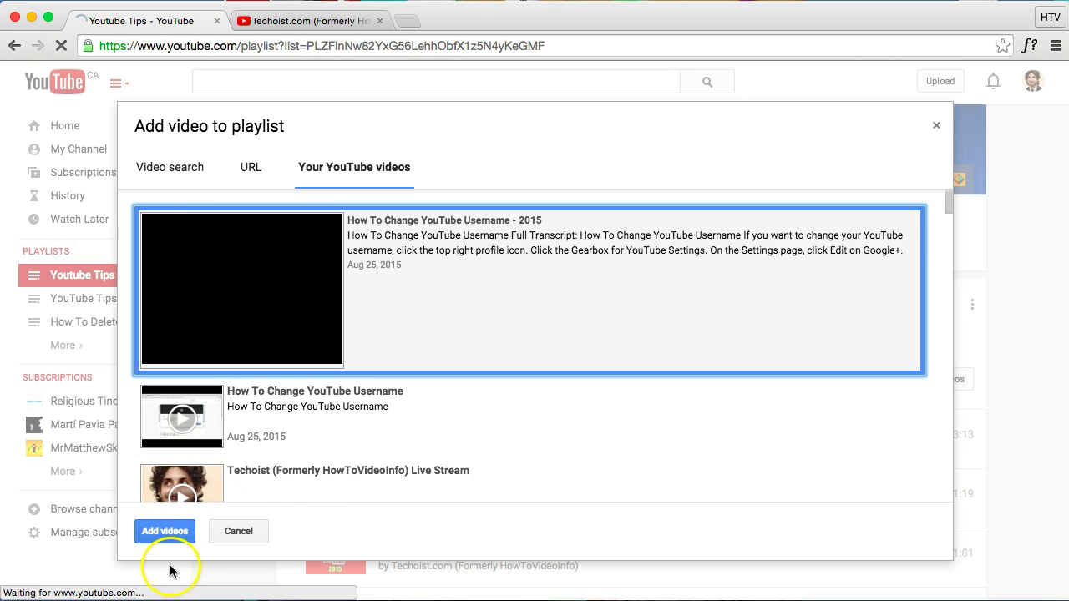
pyautogui.click(159, 532)
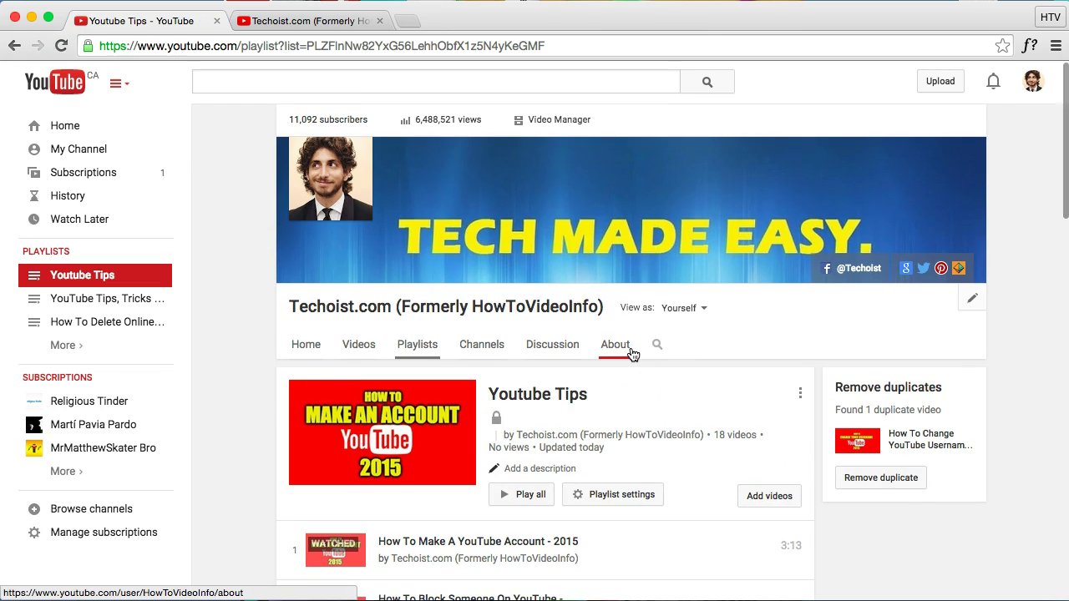
# Remove the duplicate "How To Change YouTube Username" video from the Youtube Tips playlist.
pyautogui.click(750, 352)
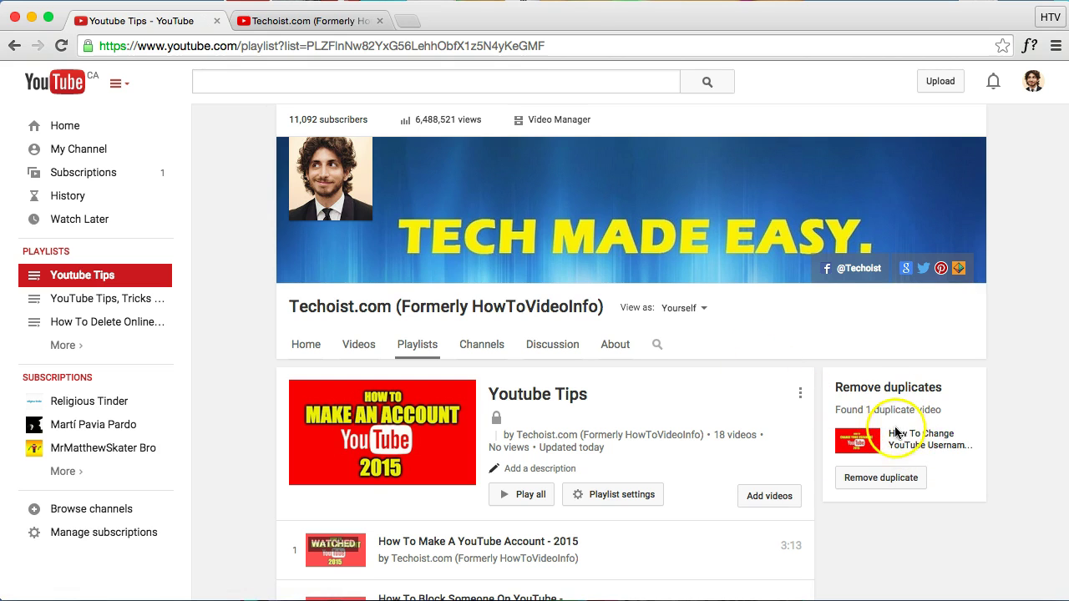
pyautogui.click(882, 482)
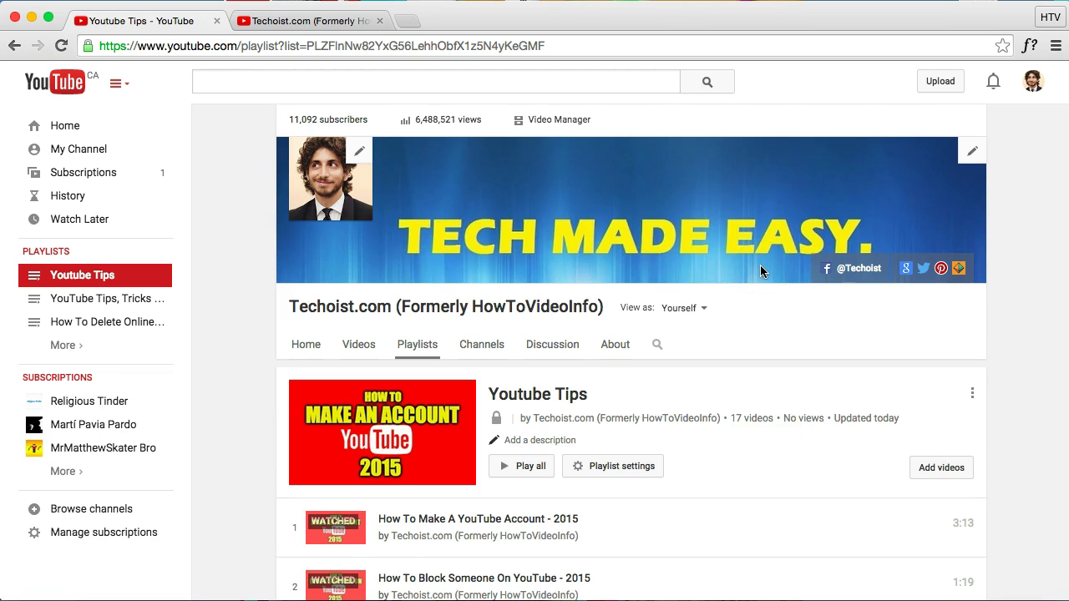
pyautogui.scroll(-1, 760, 270)
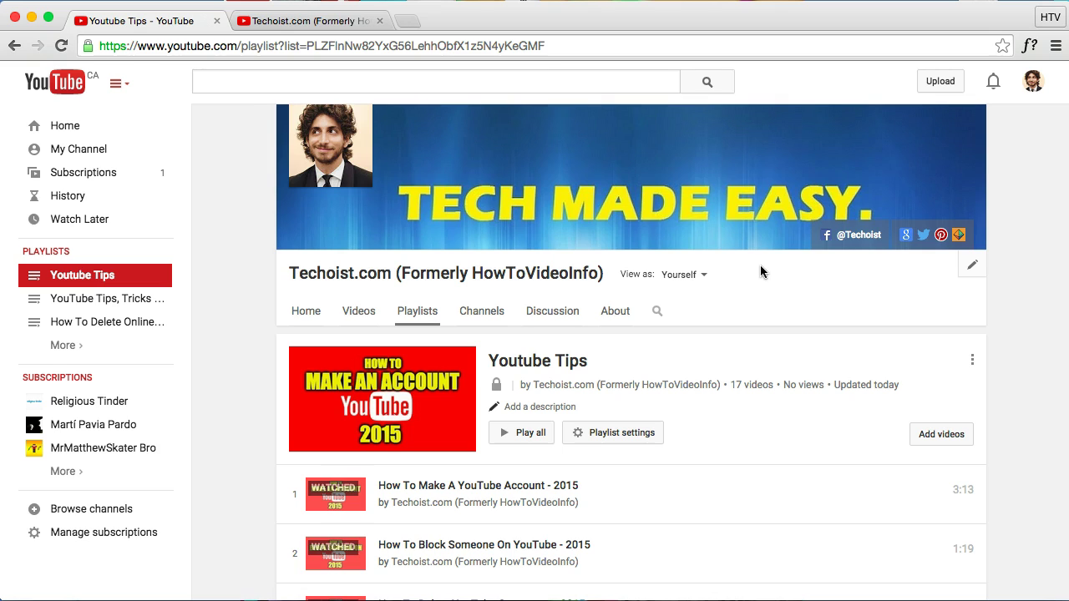